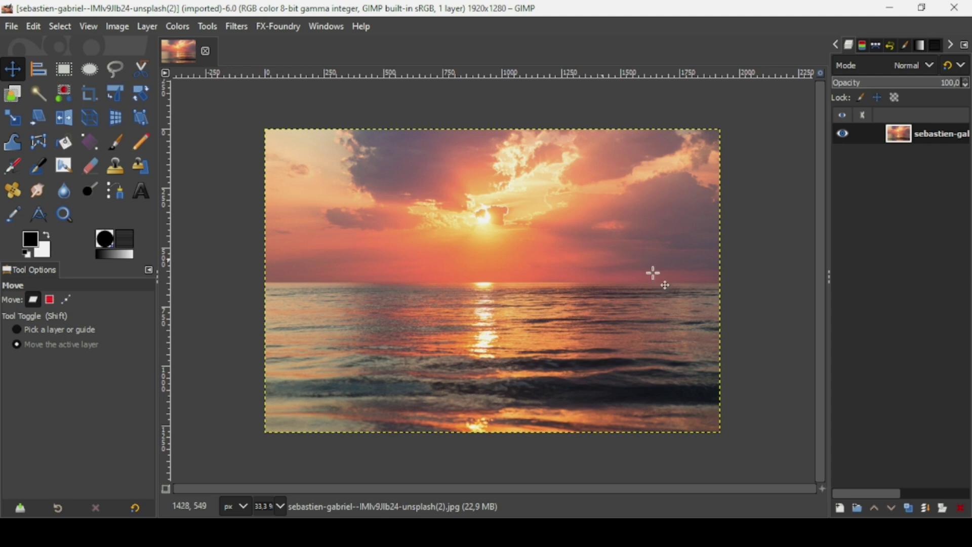
- Add an alpha channel to the single sunset beach photo layer from its layer menu
{"action": "right_click", "coordinate": [910, 134]}
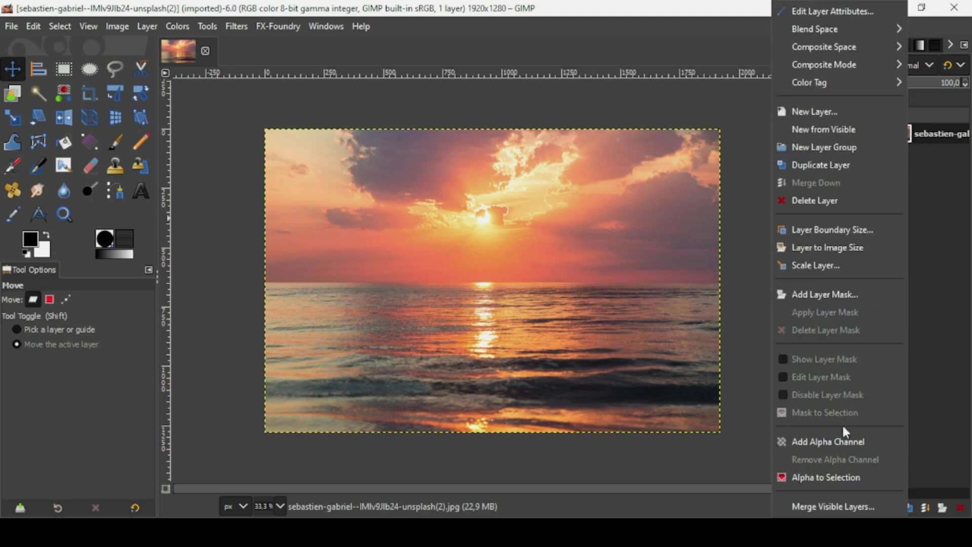
{"action": "left_click", "coordinate": [837, 441]}
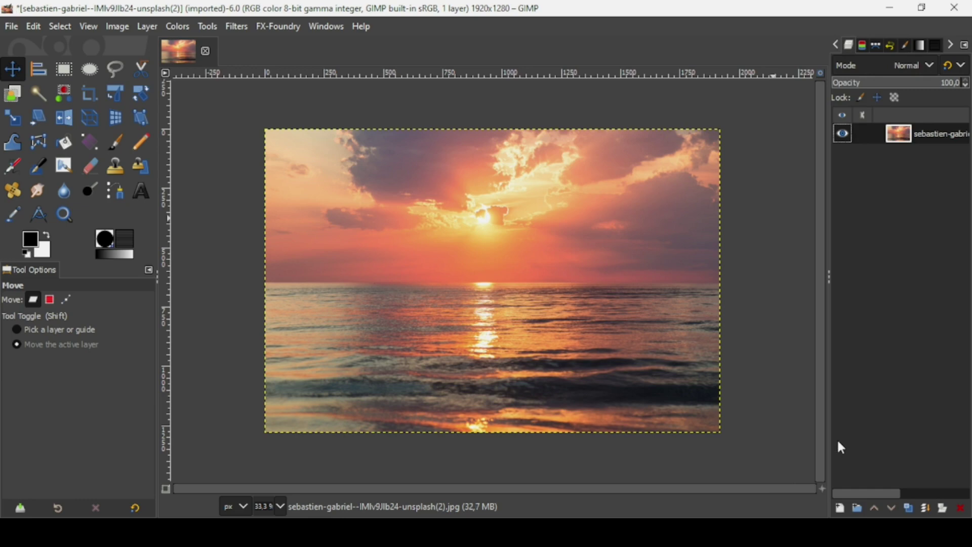
- Create a transparent layer named N above the photo and fill it solid black
{"action": "left_click", "coordinate": [840, 508]}
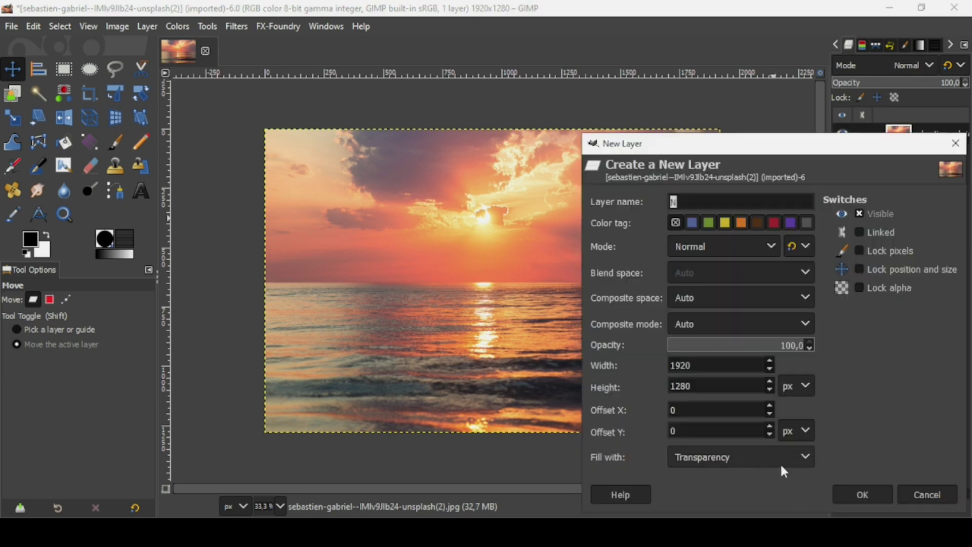
{"action": "left_click", "coordinate": [866, 496]}
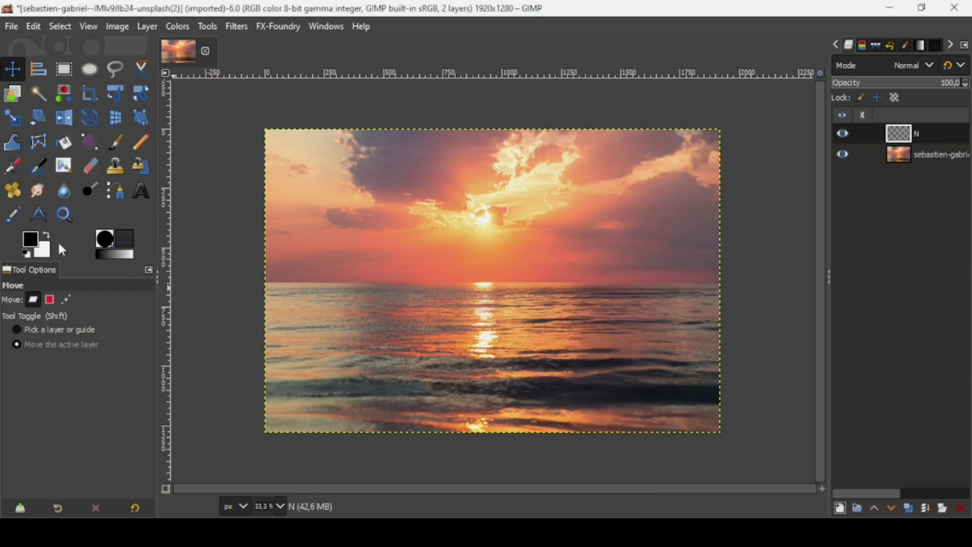
{"action": "left_click_drag", "start_coordinate": [31, 241], "coordinate": [552, 267]}
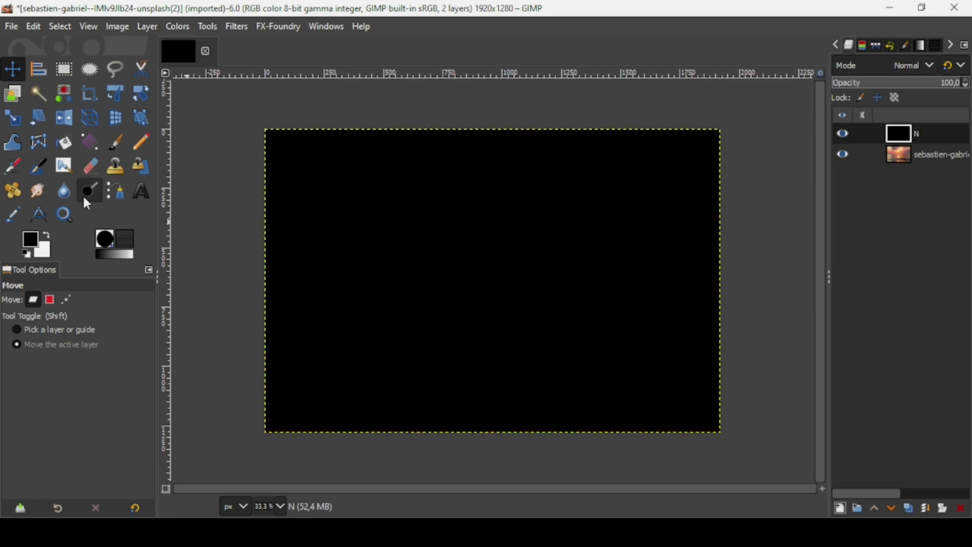
- With white as foreground, type the text SUN on the black canvas
{"action": "left_click", "coordinate": [48, 234]}
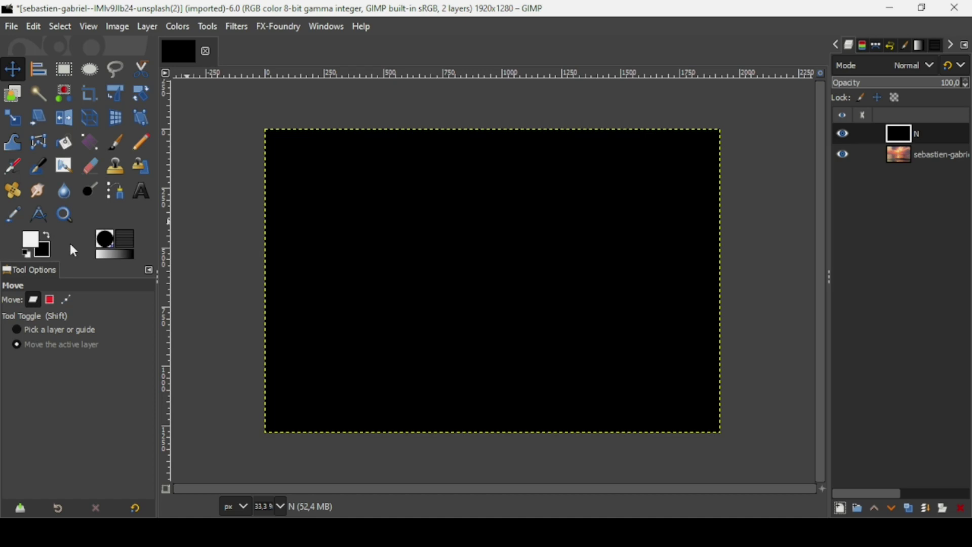
{"action": "left_click", "coordinate": [148, 195]}
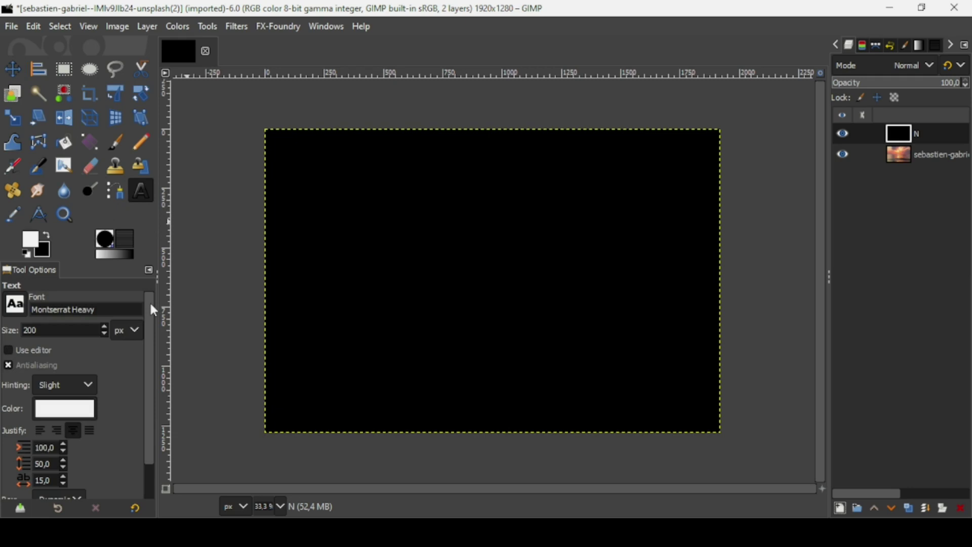
{"action": "left_click_drag", "start_coordinate": [150, 300], "coordinate": [153, 281]}
{"action": "left_click", "coordinate": [432, 243]}
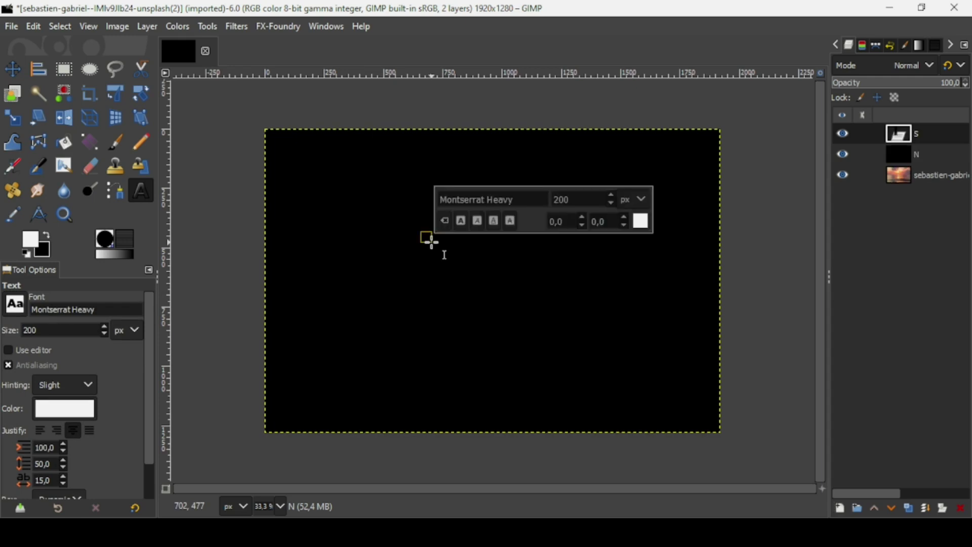
{"action": "type", "text": "SUN"}
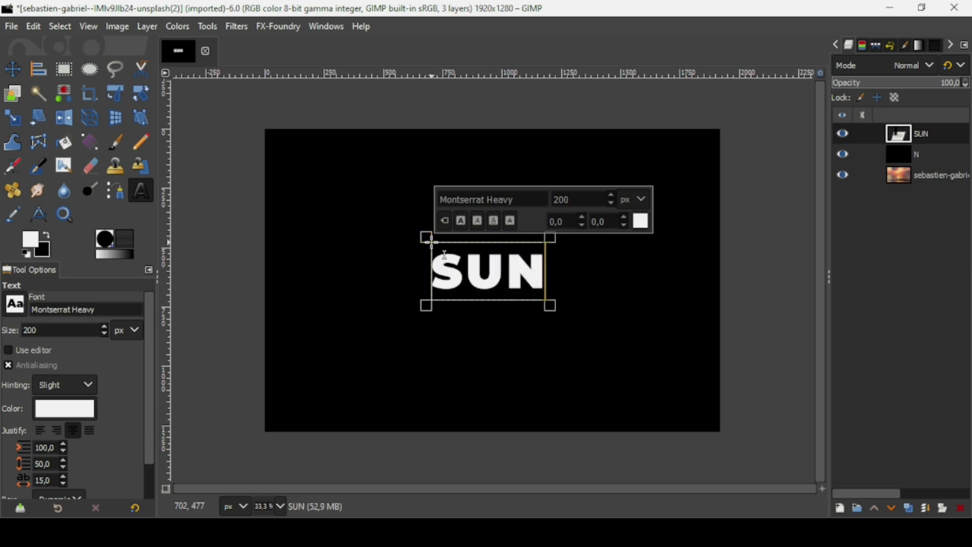
- Enlarge the SUN text from 200 to 750 px
{"action": "key", "text": "ctrl+a"}
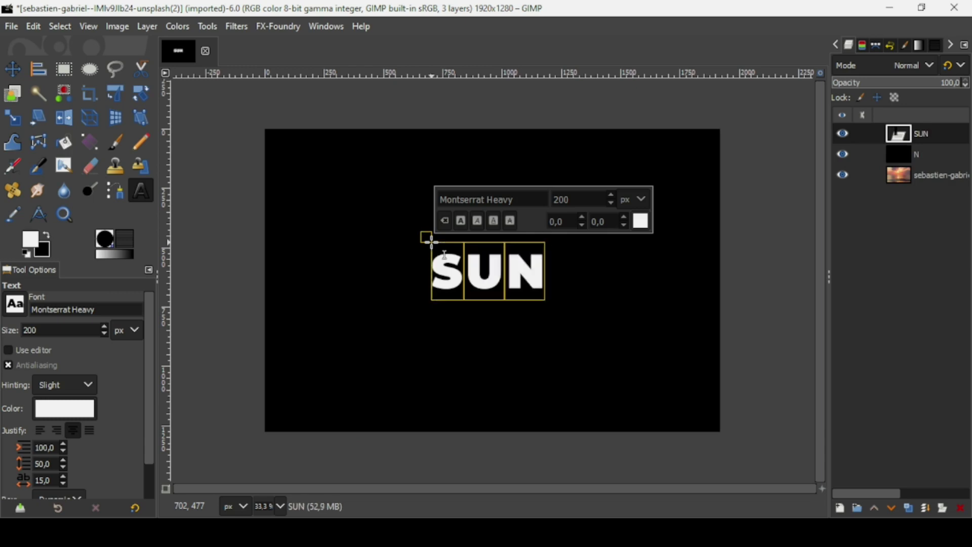
{"action": "double_click", "coordinate": [577, 201]}
{"action": "type", "text": "750"}
{"action": "key", "text": "Return"}
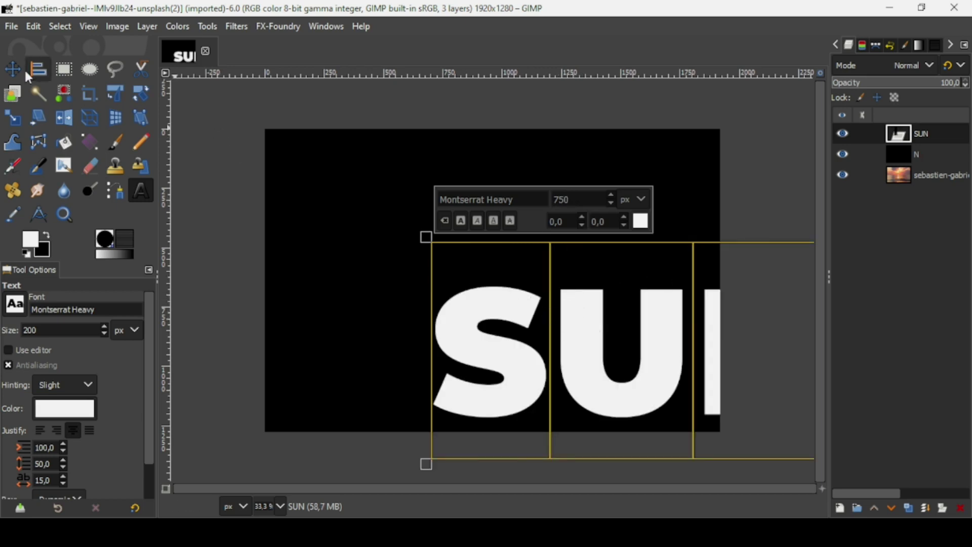
- Align the SUN text layer to the horizontal and vertical centre of the image
{"action": "left_click", "coordinate": [38, 68]}
{"action": "left_click", "coordinate": [551, 284]}
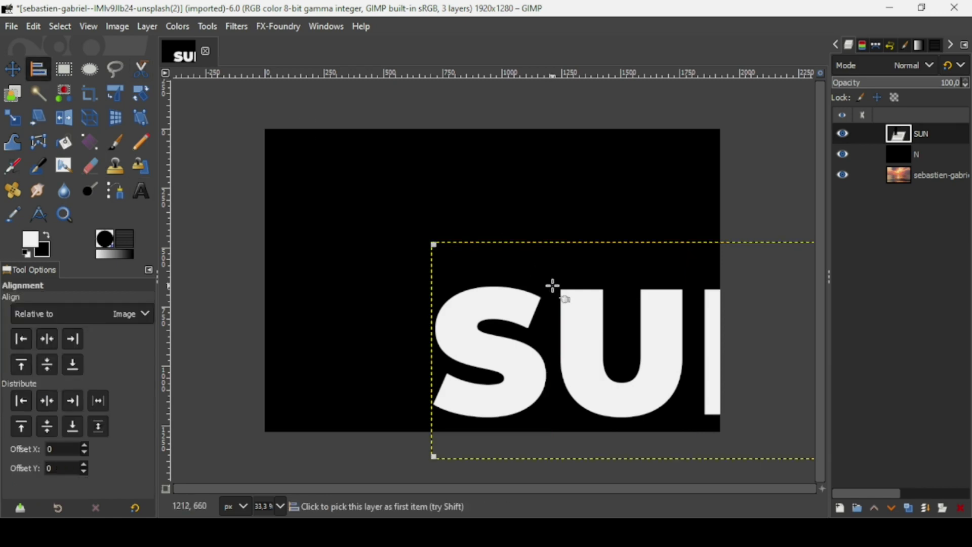
{"action": "left_click", "coordinate": [45, 339]}
{"action": "left_click", "coordinate": [47, 364]}
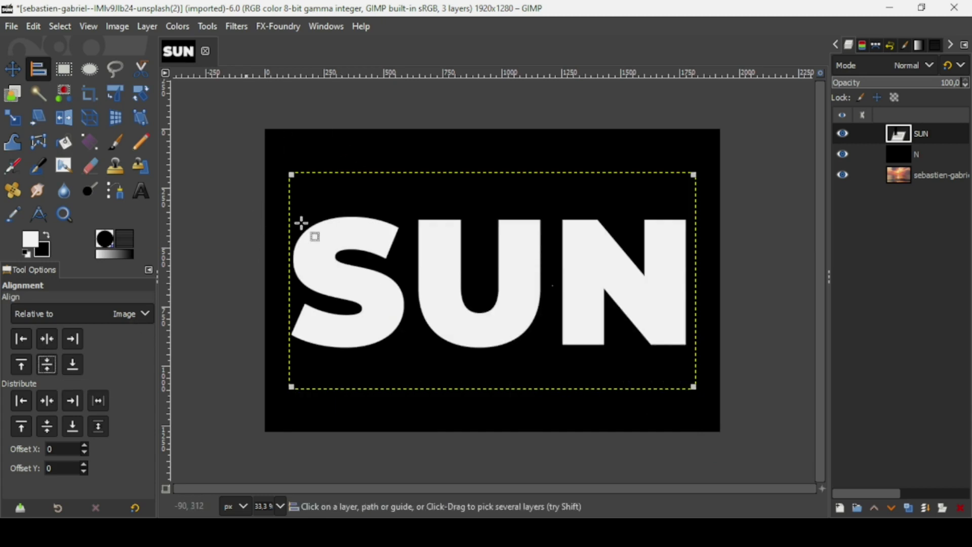
{"action": "left_click", "coordinate": [15, 76]}
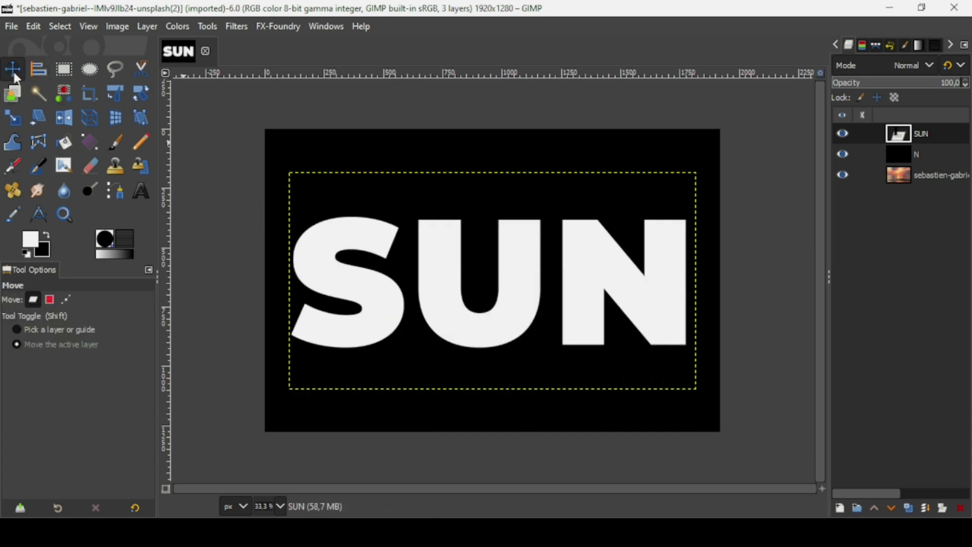
- Select the SUN letter shapes and delete them from the black N layer
{"action": "right_click", "coordinate": [903, 143]}
{"action": "scroll", "coordinate": [830, 494], "scroll_direction": "down", "scroll_amount": 2}
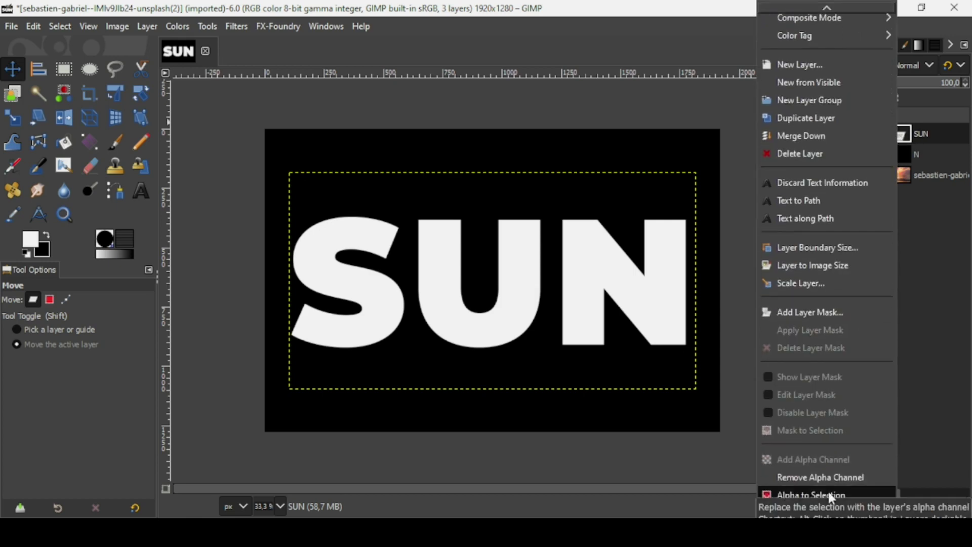
{"action": "left_click", "coordinate": [830, 496]}
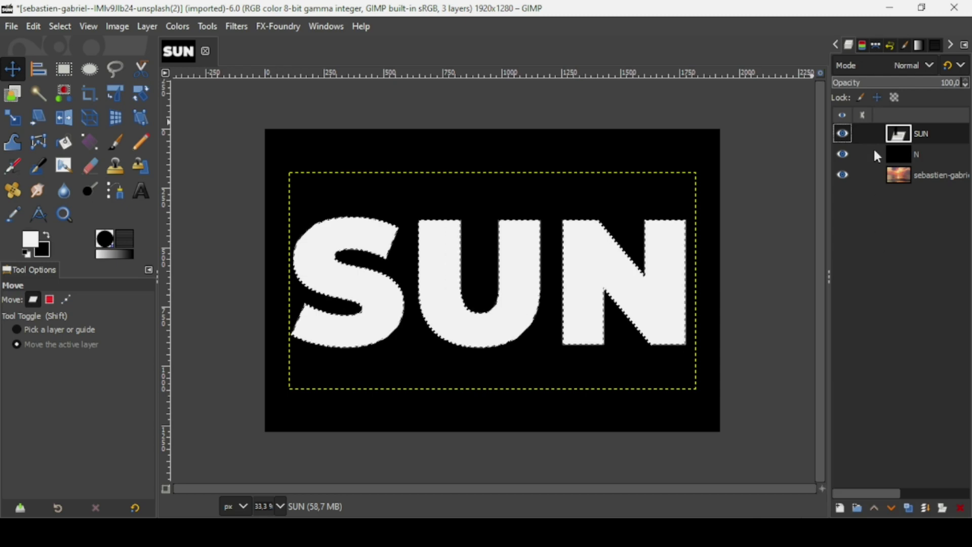
{"action": "left_click", "coordinate": [842, 132]}
{"action": "left_click", "coordinate": [903, 157]}
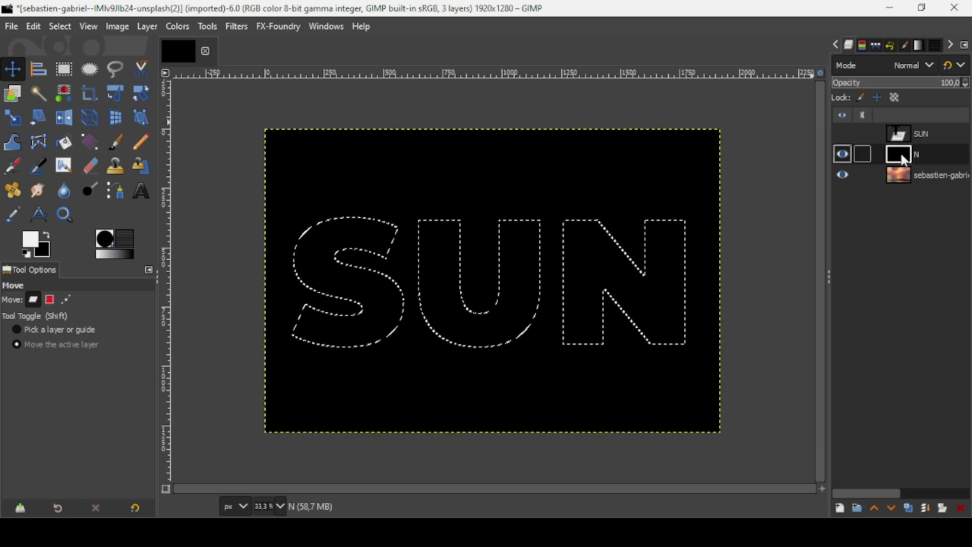
{"action": "key", "text": "Delete"}
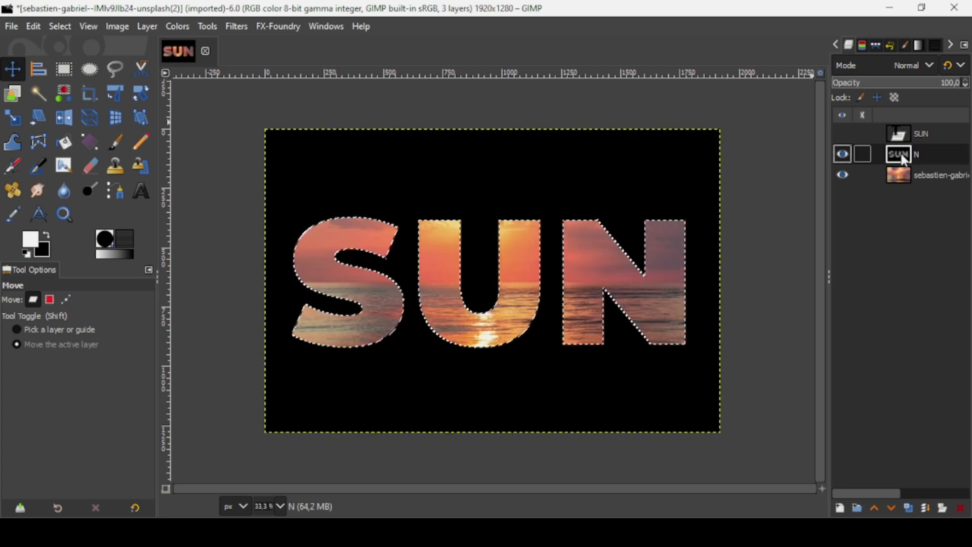
- Clear the selection and delete the SUN text layer
{"action": "left_click", "coordinate": [71, 27]}
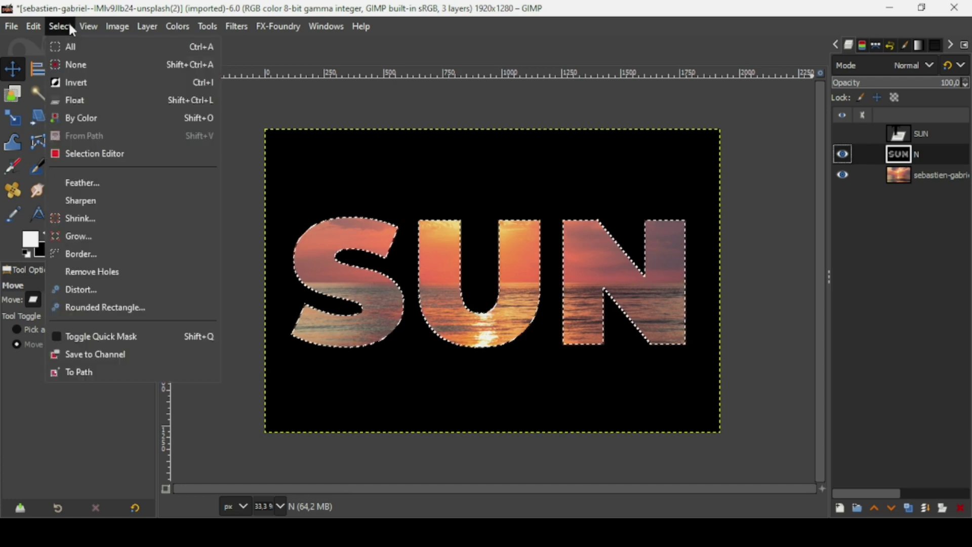
{"action": "left_click", "coordinate": [79, 64]}
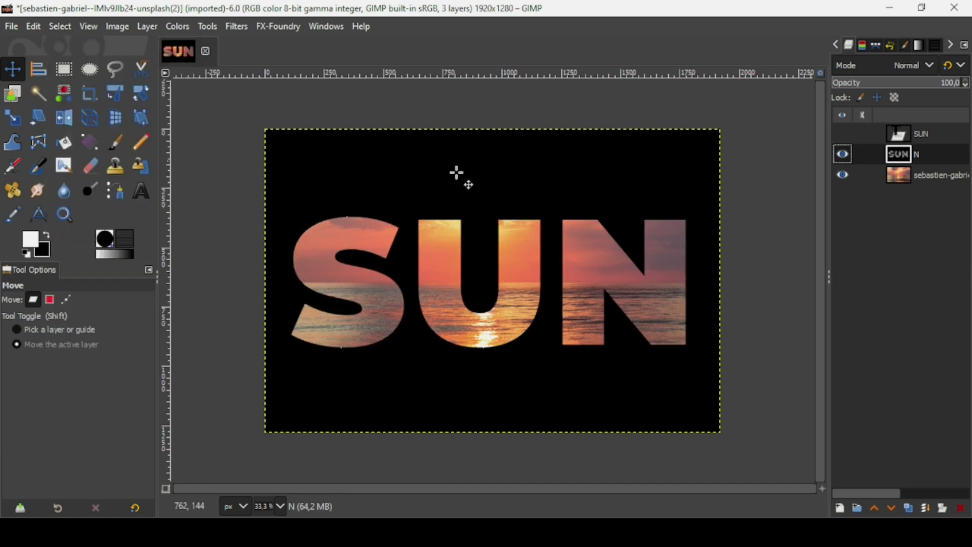
{"action": "left_click", "coordinate": [907, 137]}
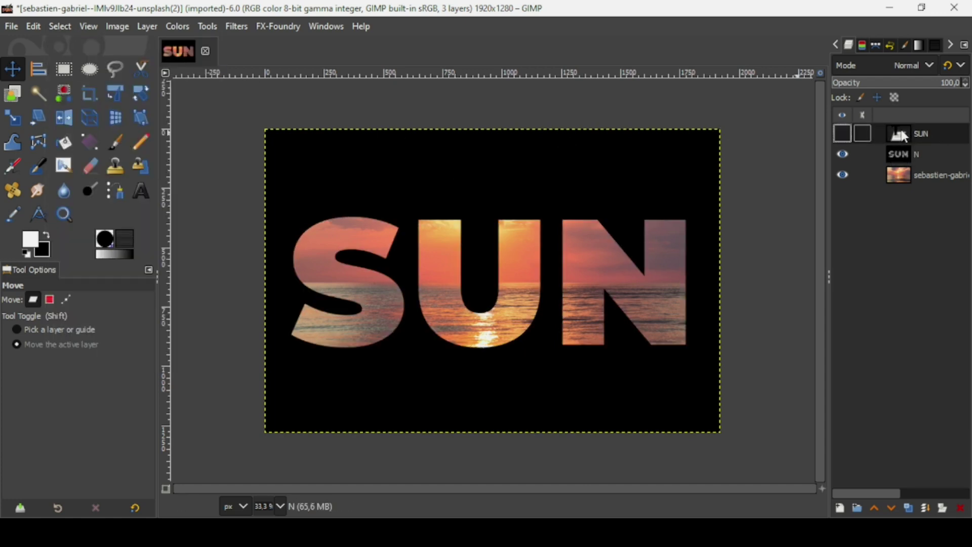
{"action": "left_click", "coordinate": [844, 132]}
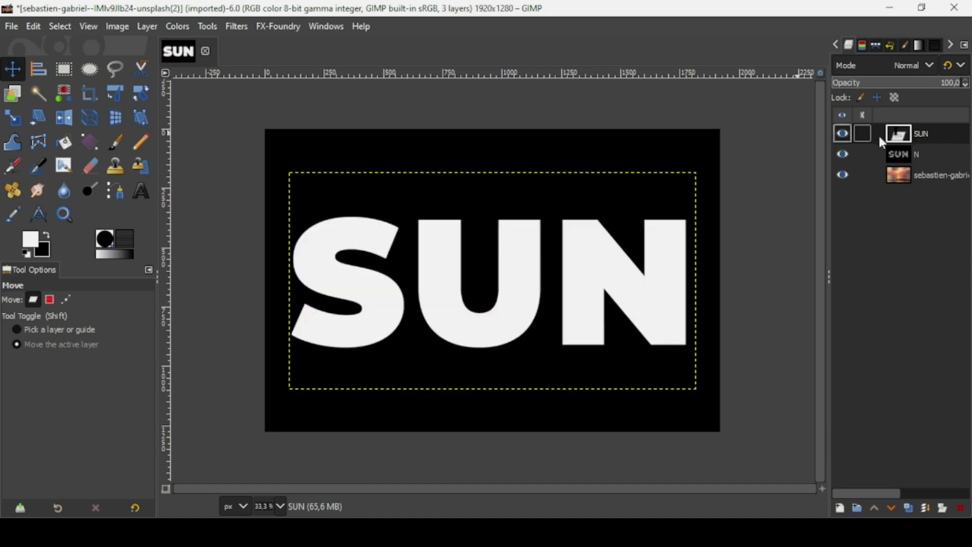
{"action": "left_click", "coordinate": [961, 509]}
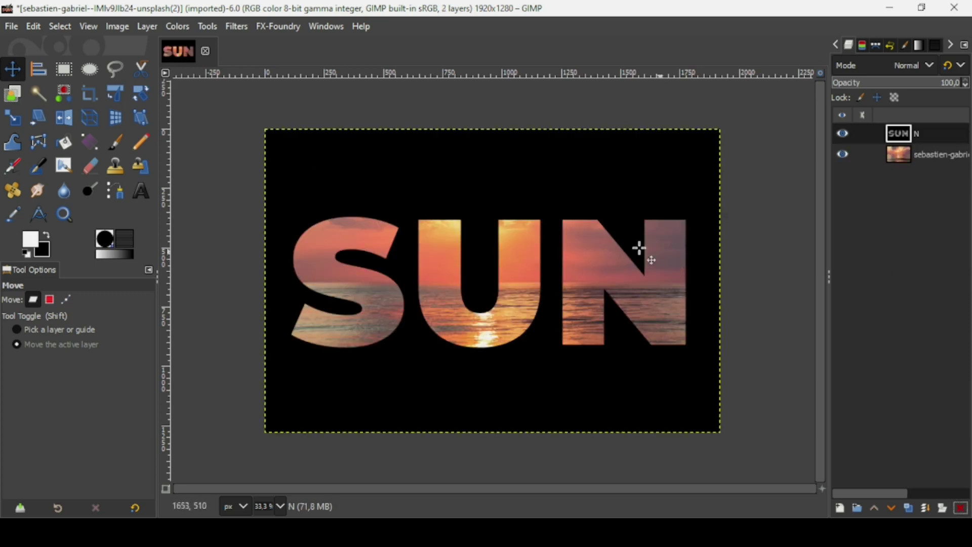
- Drag the sunset photo layer down about 57 px beneath the letter holes
{"action": "left_click", "coordinate": [897, 157]}
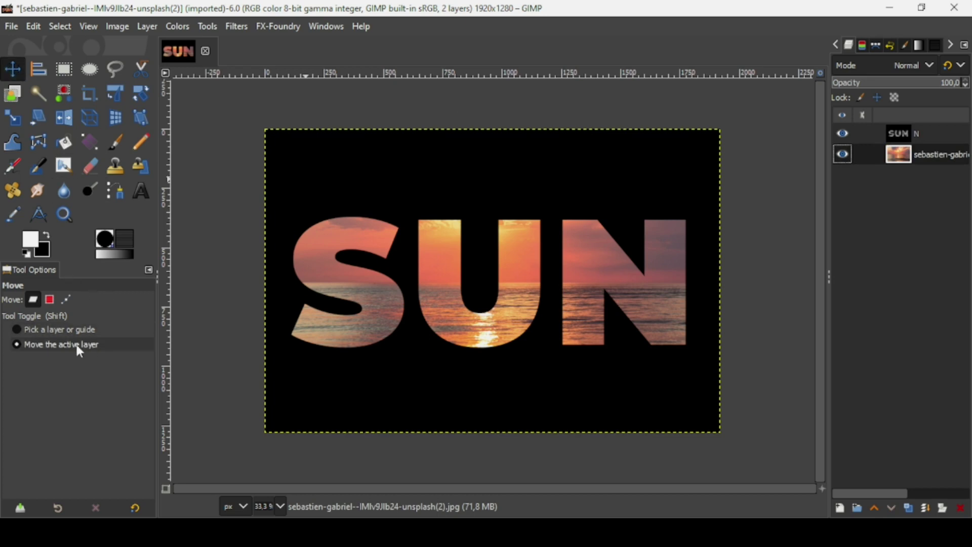
{"action": "left_click_drag", "start_coordinate": [553, 280], "coordinate": [564, 304]}
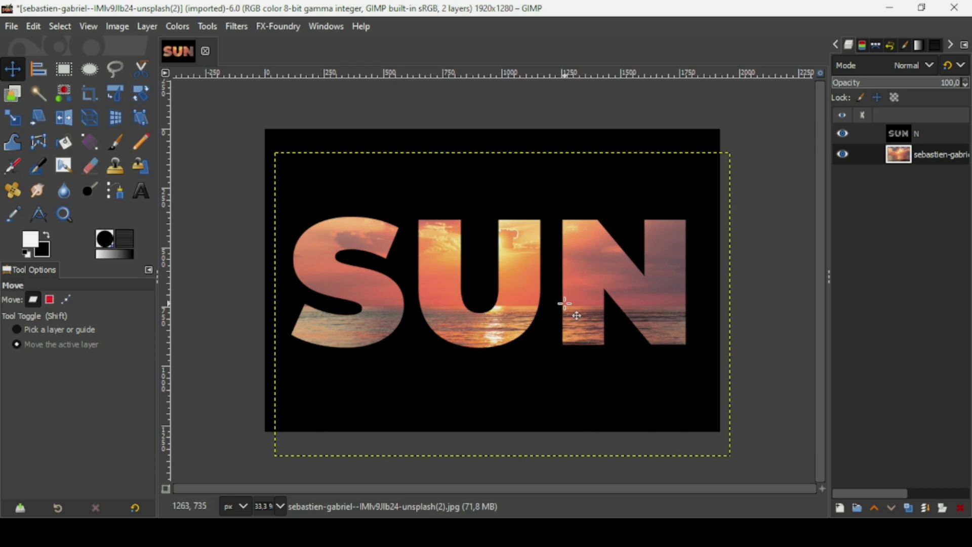
- Create a merged layer named Visible from the current SUN composite
{"action": "left_click", "coordinate": [905, 134]}
{"action": "right_click", "coordinate": [905, 134]}
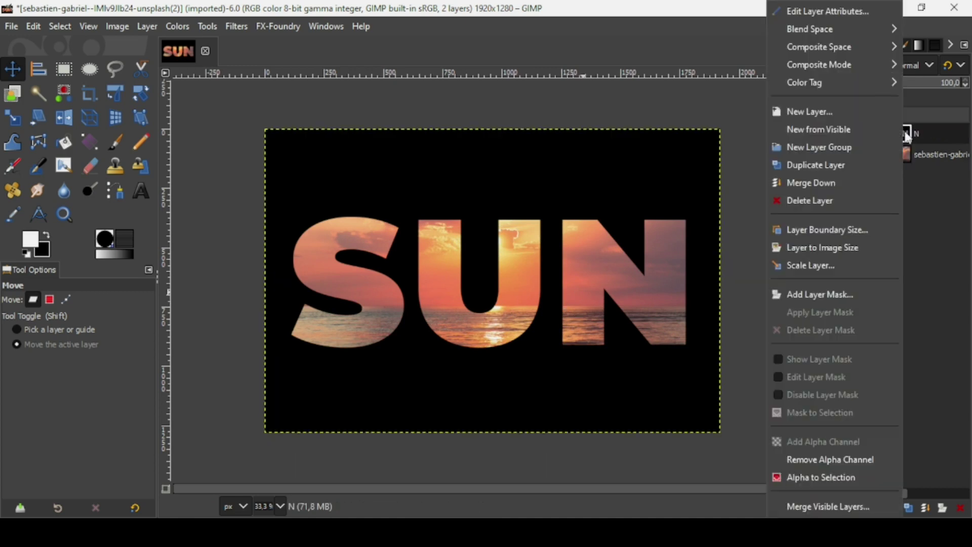
{"action": "left_click", "coordinate": [877, 128]}
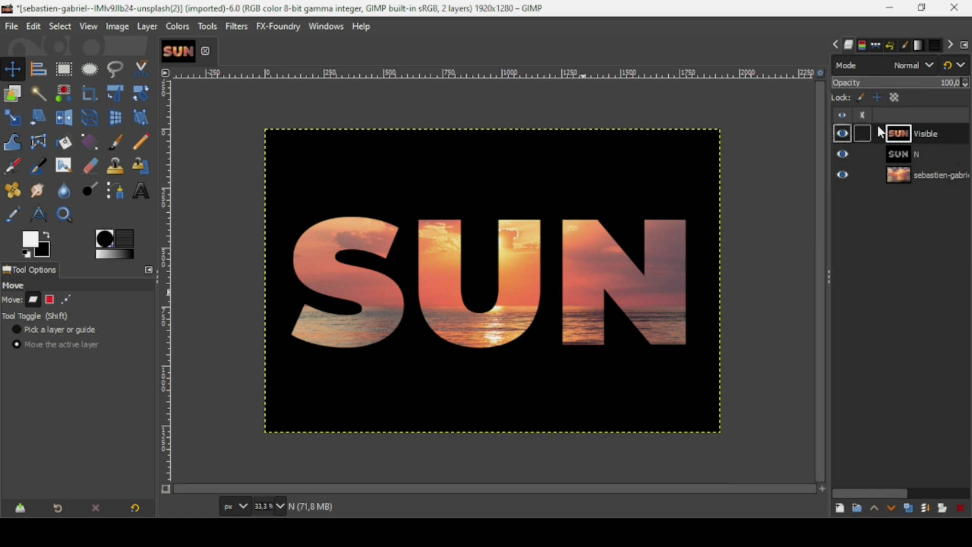
- Hide the Visible layer and make the black N layer active
{"action": "left_click", "coordinate": [842, 134]}
{"action": "left_click", "coordinate": [843, 155]}
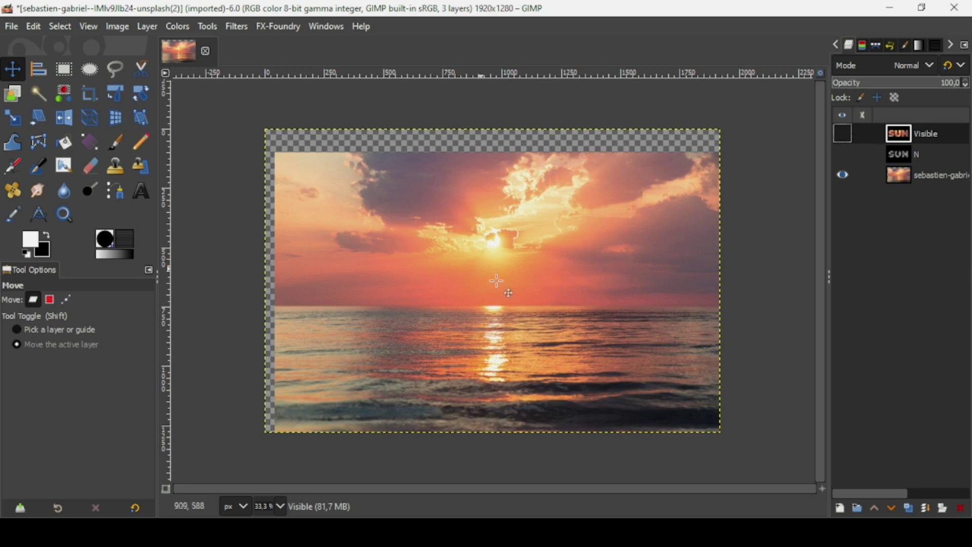
{"action": "left_click", "coordinate": [842, 154]}
{"action": "left_click", "coordinate": [907, 155]}
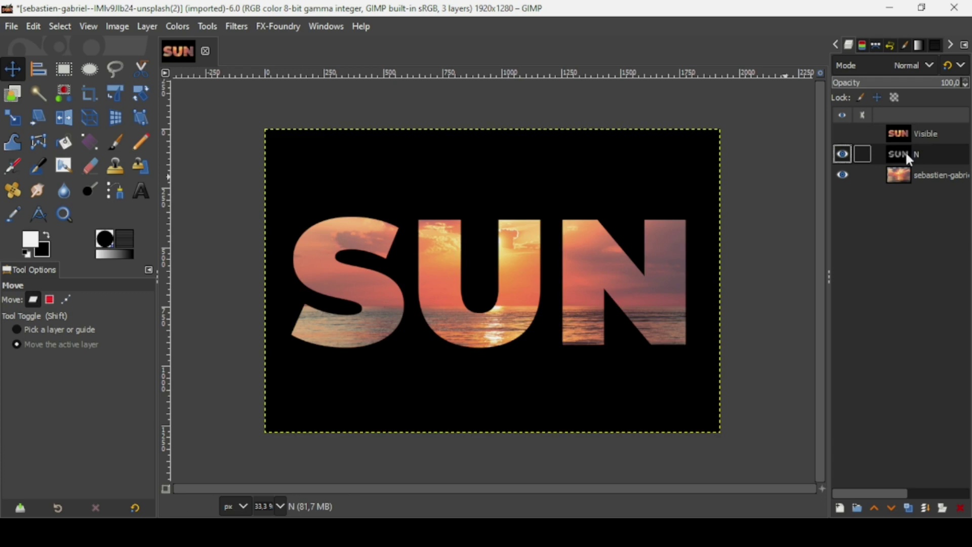
{"action": "right_click", "coordinate": [900, 159]}
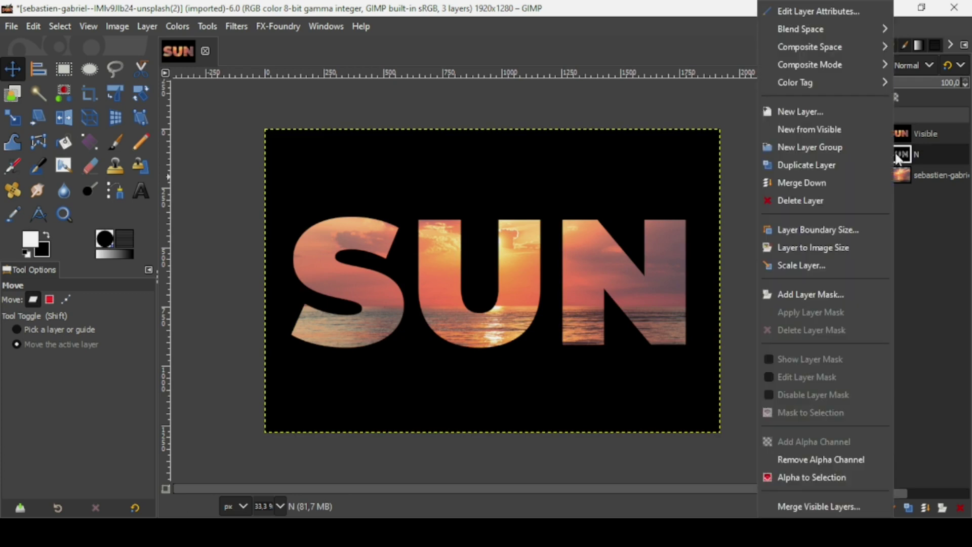
- Select the SUN letter shapes from layer N's alpha, hide N, and activate the photo layer
{"action": "left_click", "coordinate": [802, 478]}
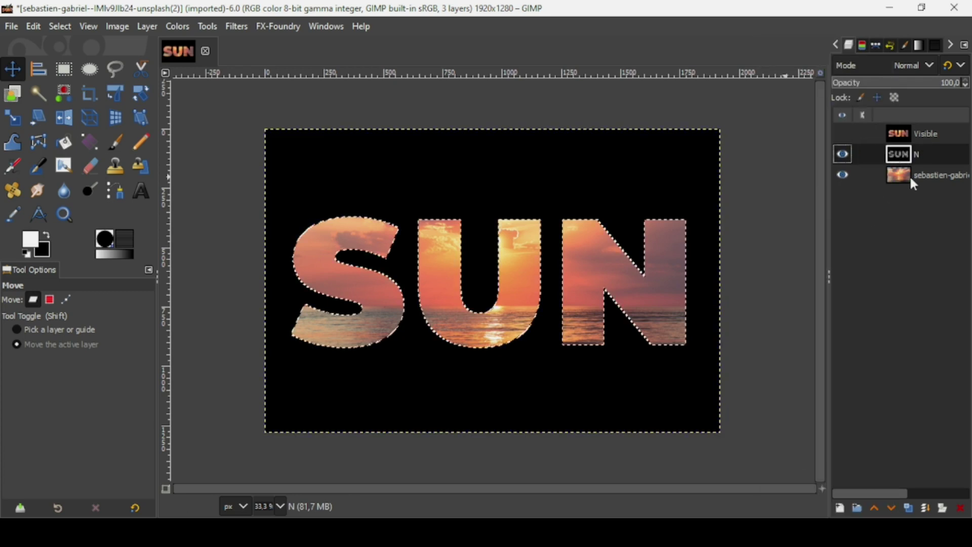
{"action": "left_click", "coordinate": [843, 175]}
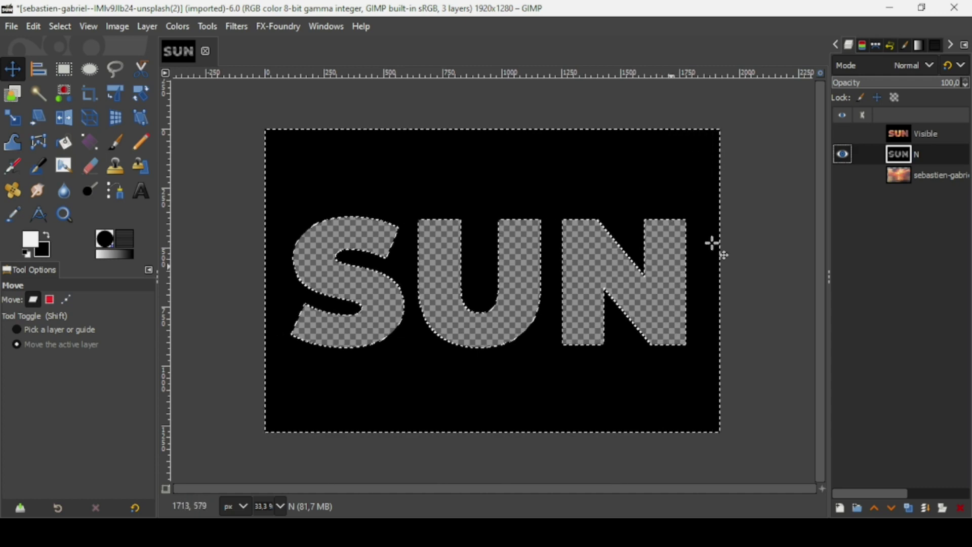
{"action": "left_click", "coordinate": [842, 153]}
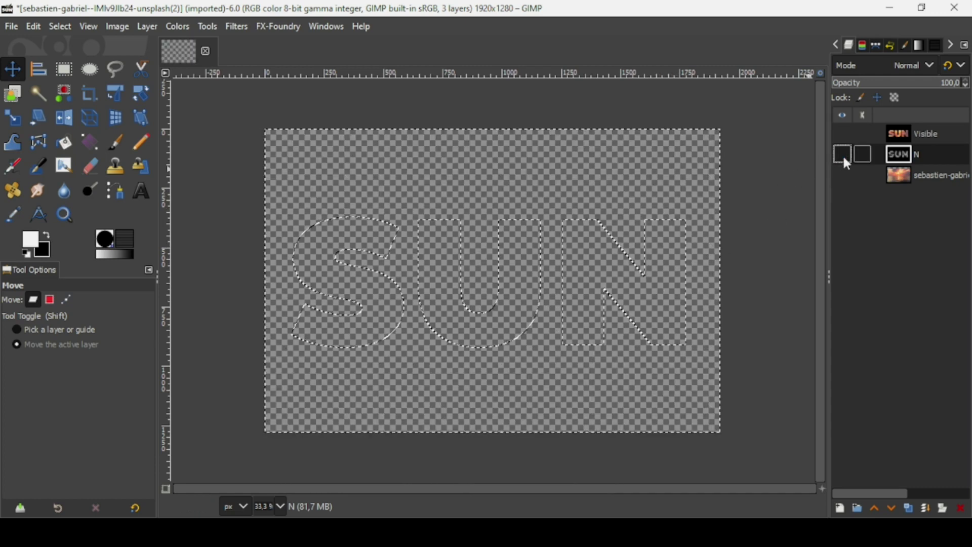
{"action": "left_click", "coordinate": [843, 176]}
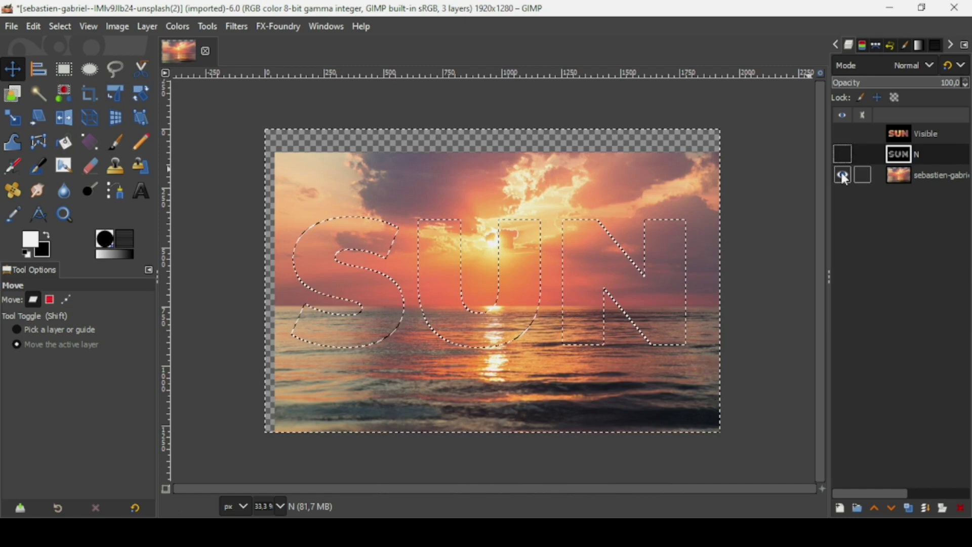
{"action": "left_click", "coordinate": [894, 177]}
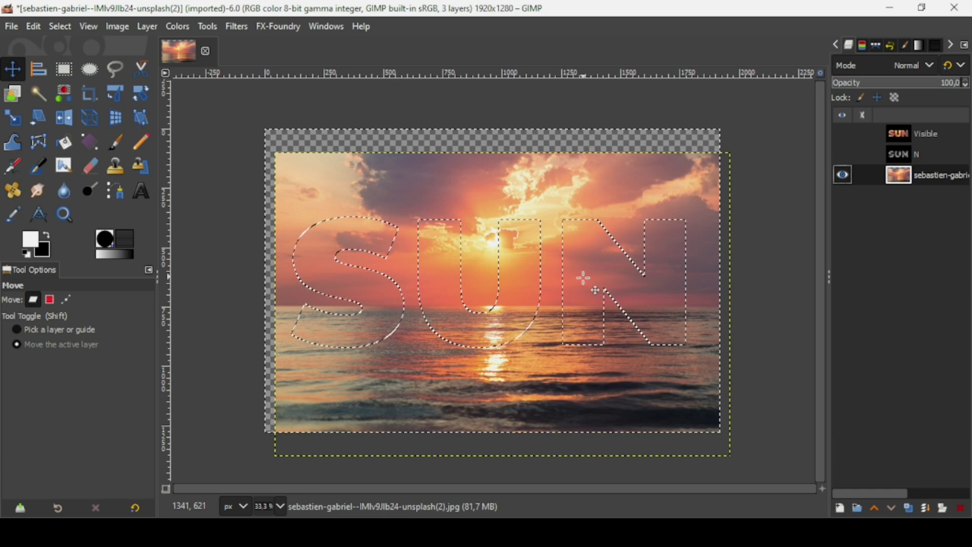
- Invert the selection and delete the photo outside the SUN letters
{"action": "key", "text": "ctrl+i"}
{"action": "key", "text": "Delete"}
{"action": "key", "text": "ctrl+i"}
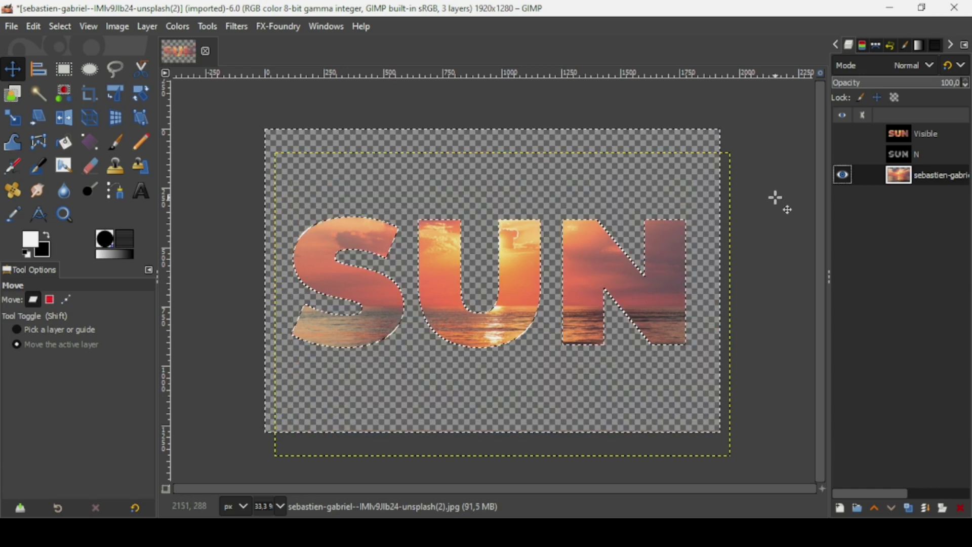
{"action": "left_click", "coordinate": [59, 25]}
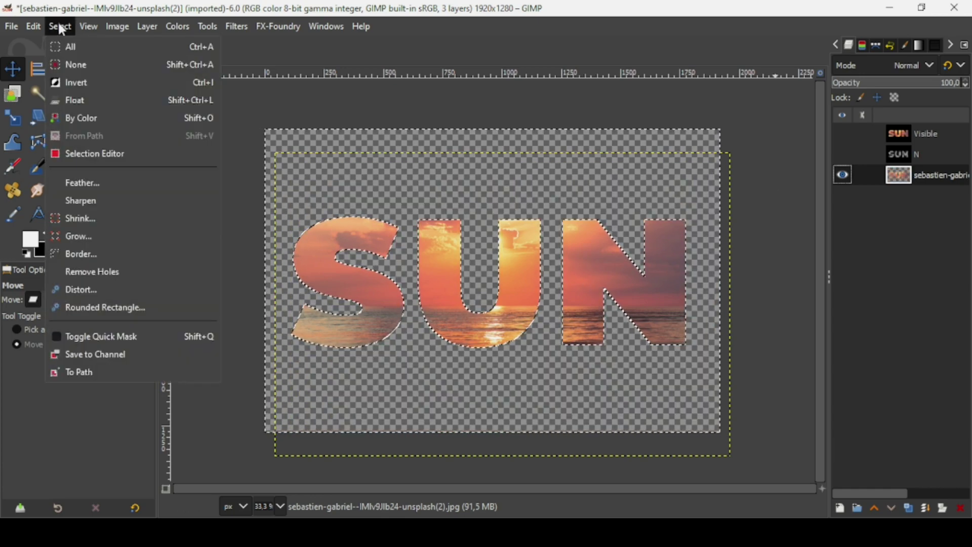
- Deselect and drag the SUN cutout layer up and to the left
{"action": "left_click", "coordinate": [73, 63]}
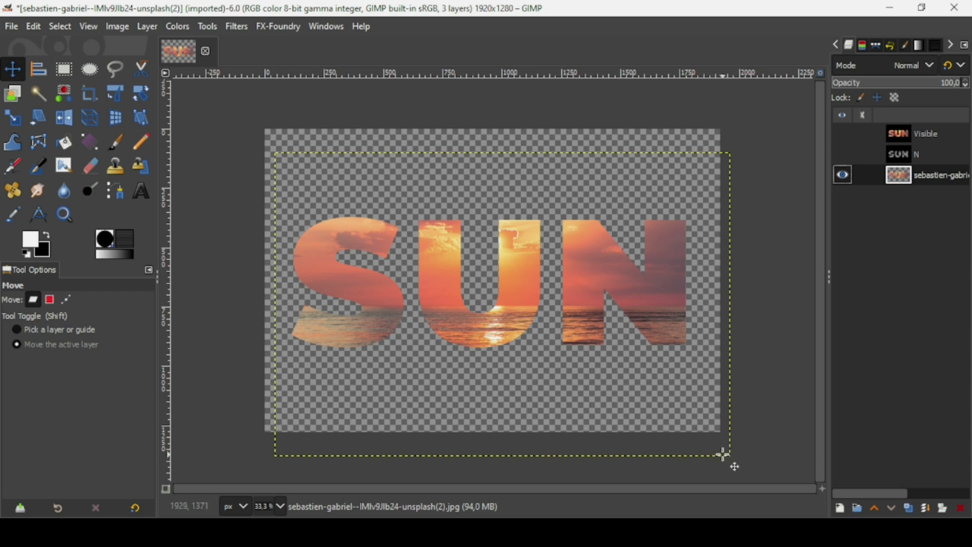
{"action": "left_click", "coordinate": [843, 177]}
{"action": "left_click", "coordinate": [843, 177]}
{"action": "left_click_drag", "start_coordinate": [653, 324], "coordinate": [644, 282]}
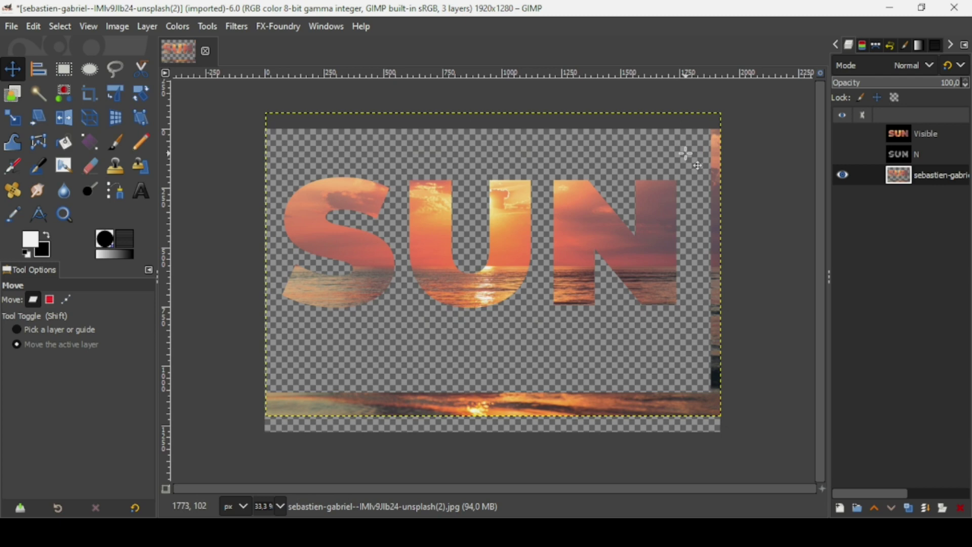
- Undo back to the full sunset photo with the SUN letters selected
{"action": "key", "text": "ctrl"}
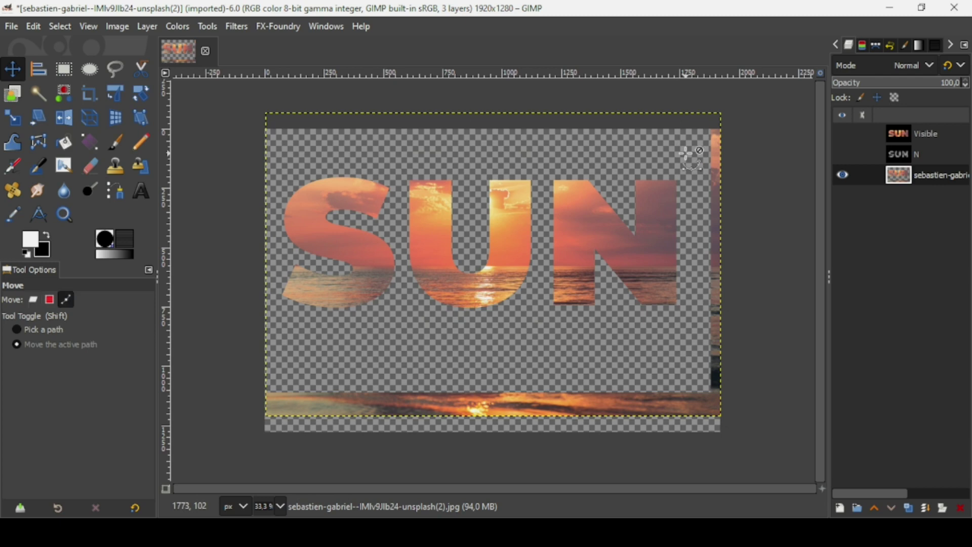
{"action": "key", "text": "ctrl+z"}
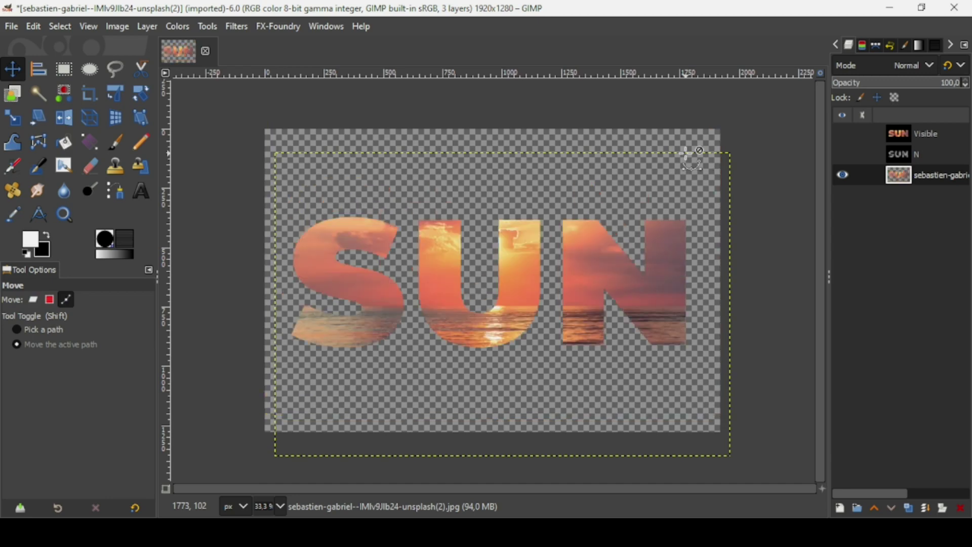
{"action": "key", "text": "ctrl+z"}
{"action": "key", "text": "ctrl+z"}
{"action": "key", "text": "ctrl+z"}
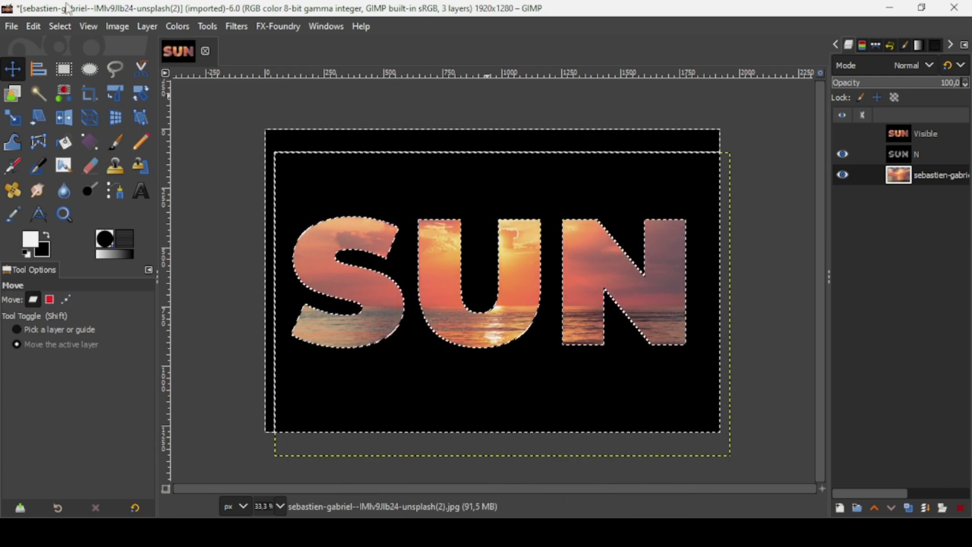
- Clear the selection and resize the sunset photo layer to the image size
{"action": "left_click", "coordinate": [57, 26]}
{"action": "left_click", "coordinate": [75, 63]}
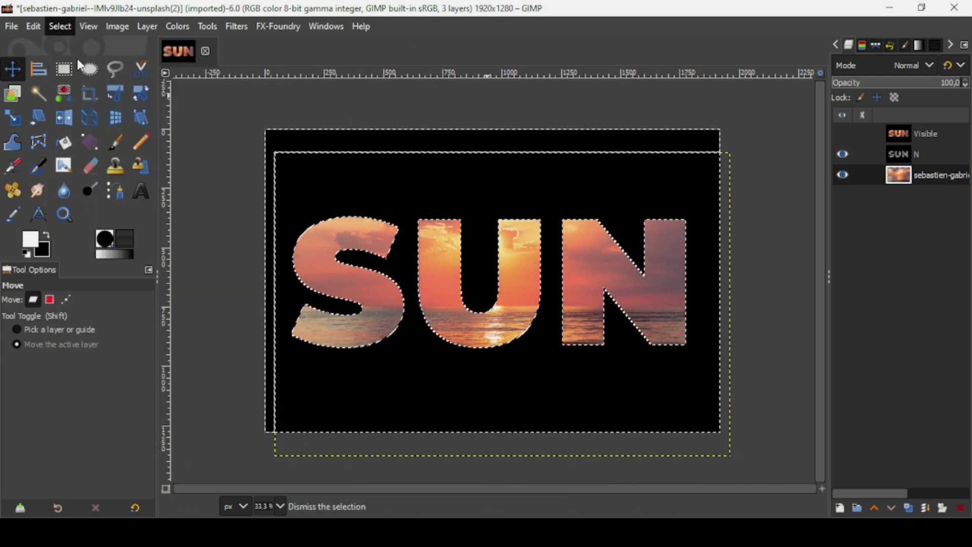
{"action": "right_click", "coordinate": [907, 177]}
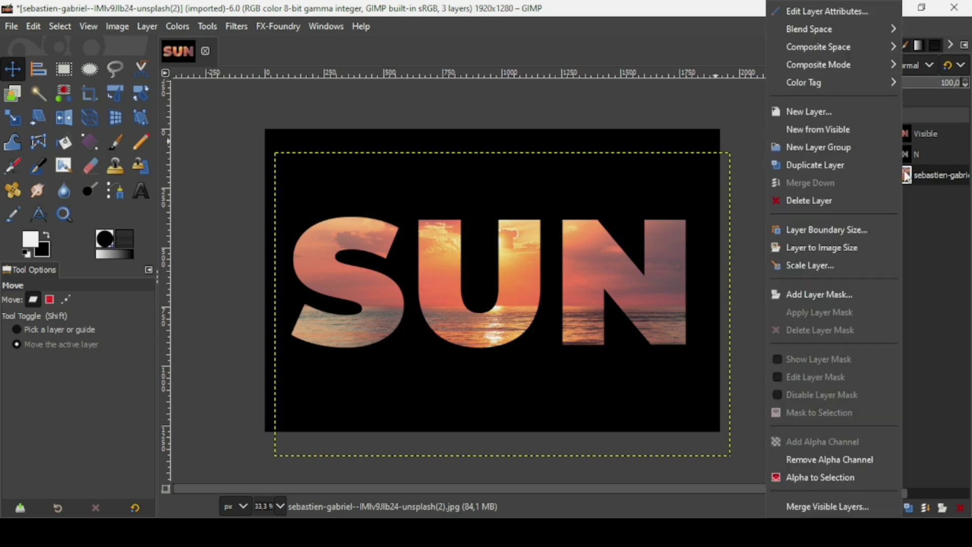
{"action": "left_click", "coordinate": [859, 253]}
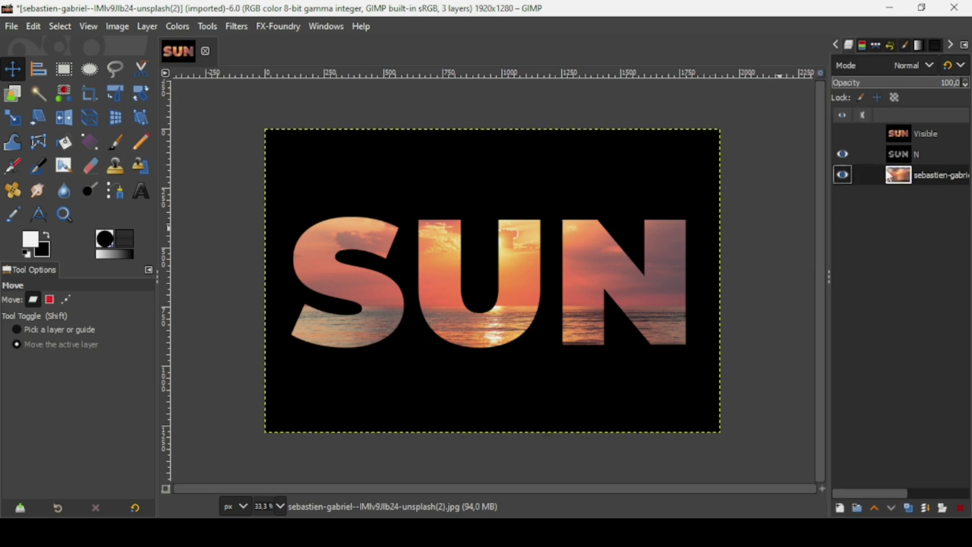
- Select the SUN letter shapes from layer N's alpha and hide the N layer
{"action": "left_click", "coordinate": [895, 153]}
{"action": "right_click", "coordinate": [899, 157]}
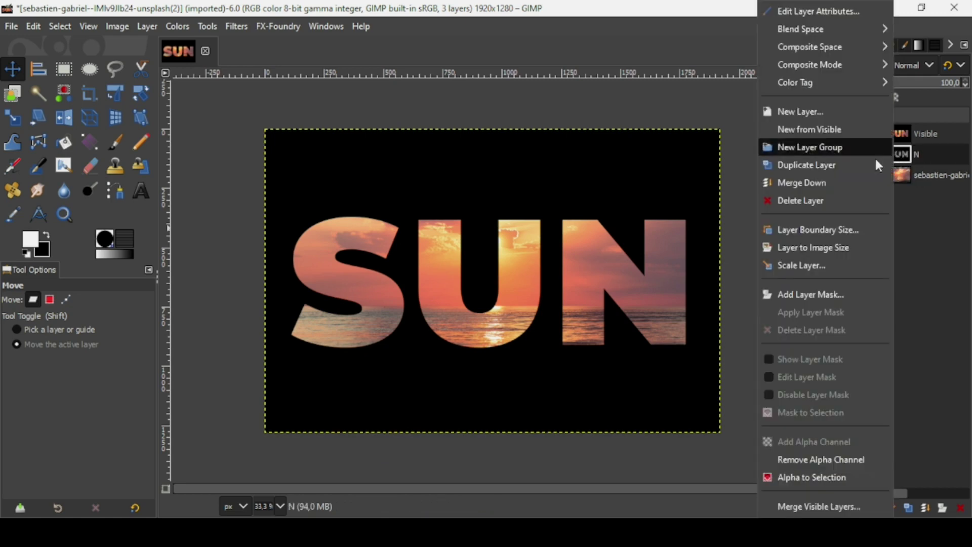
{"action": "left_click", "coordinate": [810, 477]}
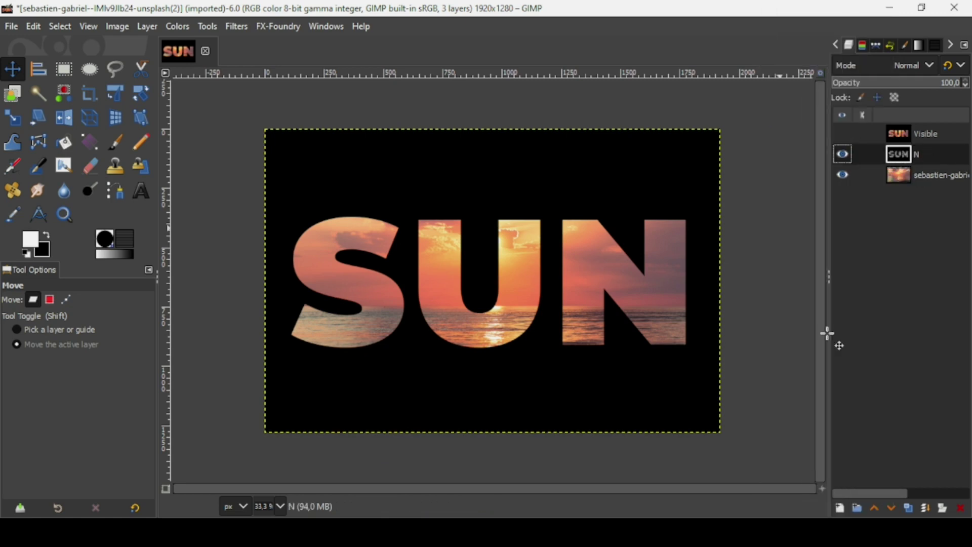
{"action": "left_click", "coordinate": [842, 154]}
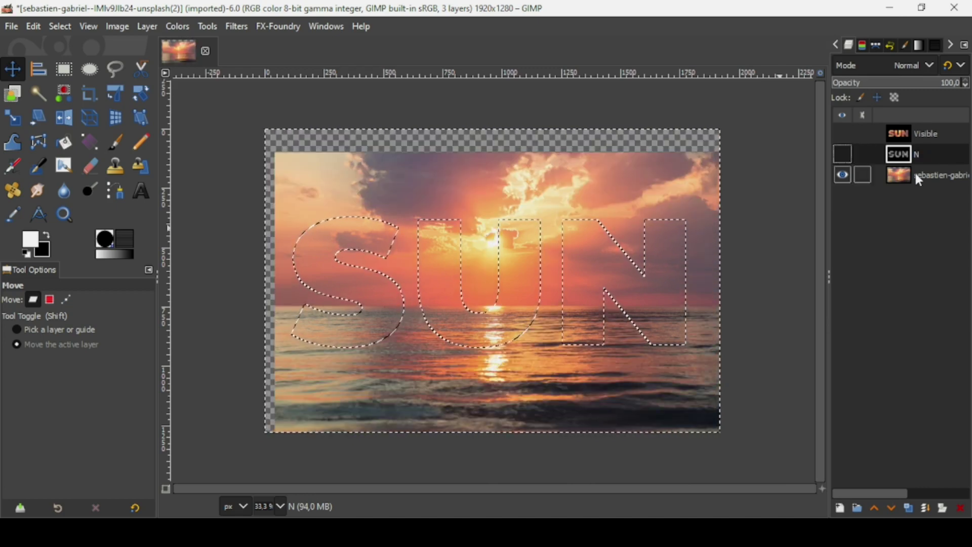
{"action": "key", "text": "Delete"}
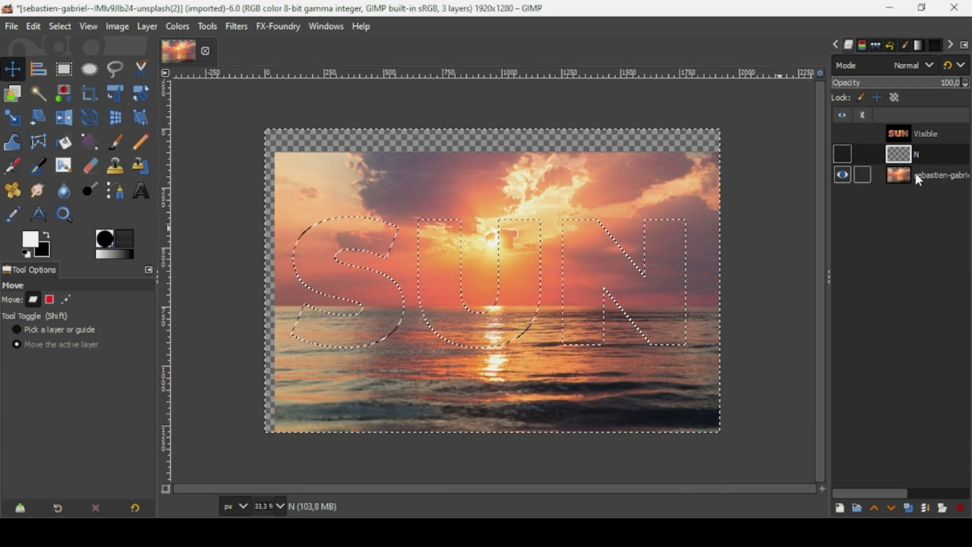
{"action": "key", "text": "ctrl+z"}
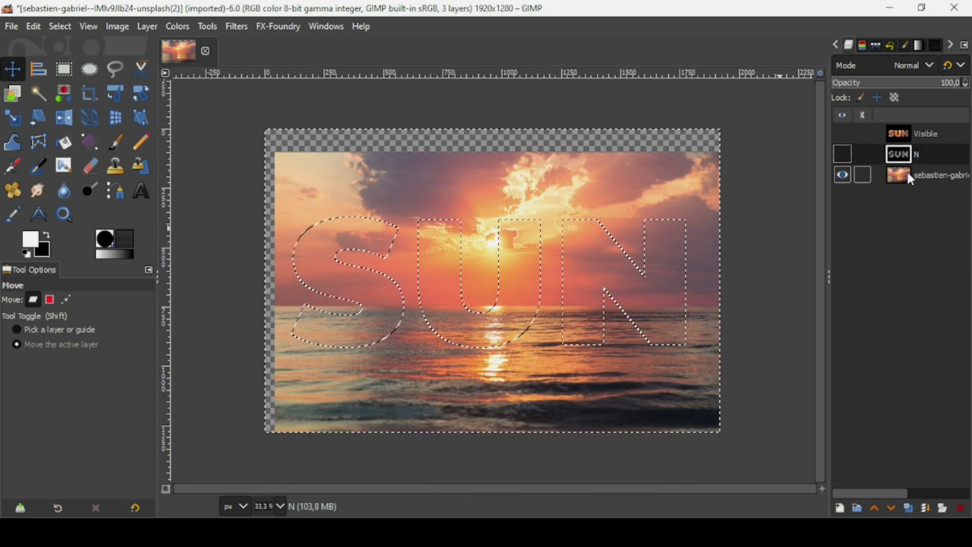
- Delete the sunset photo outside the SUN letters
{"action": "left_click", "coordinate": [908, 175]}
{"action": "key", "text": "Delete"}
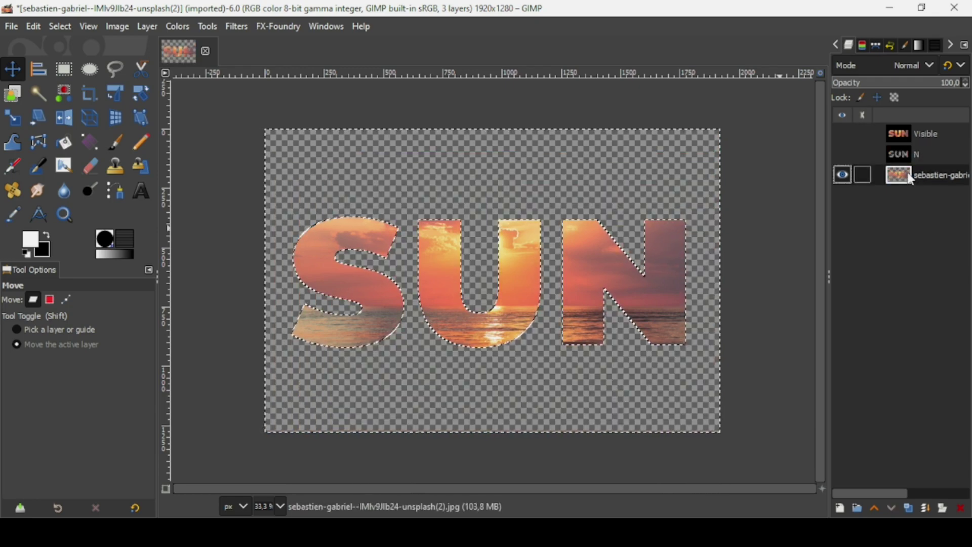
{"action": "left_click", "coordinate": [57, 27]}
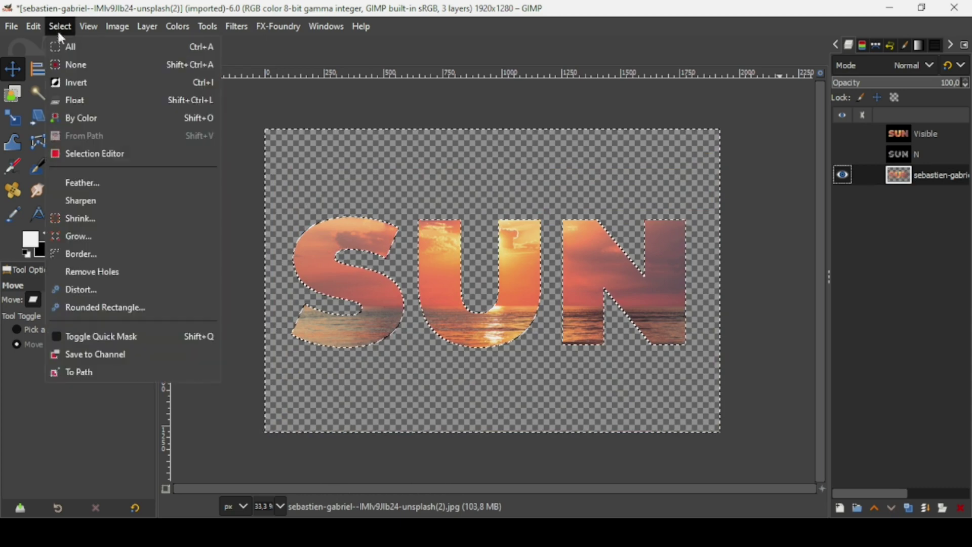
- Deselect the SUN letters and reposition the cutout near the canvas centre
{"action": "left_click", "coordinate": [65, 65]}
{"action": "mouse_move", "coordinate": [548, 330]}
{"action": "left_mouse_down"}
{"action": "mouse_move", "coordinate": [548, 276]}
{"action": "mouse_move", "coordinate": [546, 328]}
{"action": "mouse_move", "coordinate": [550, 317]}
{"action": "left_mouse_up"}
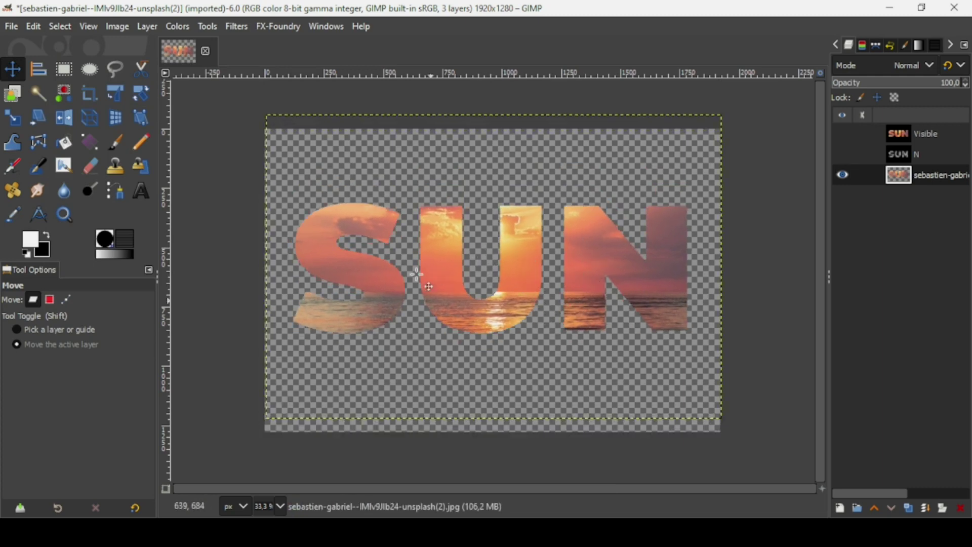
{"action": "left_click_drag", "start_coordinate": [509, 290], "coordinate": [508, 308]}
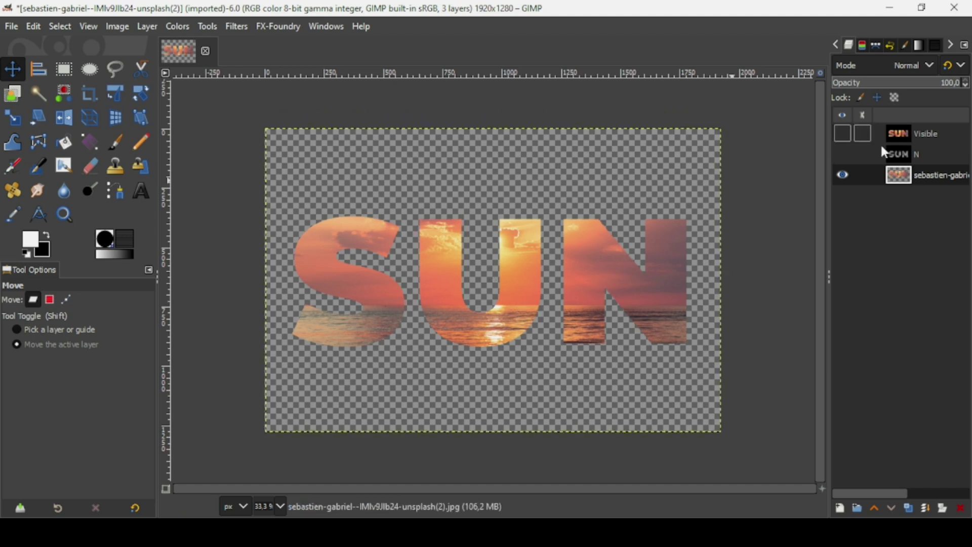
- Show the black N layer, lower it beneath the SUN cutout, and check the result
{"action": "left_click", "coordinate": [904, 149]}
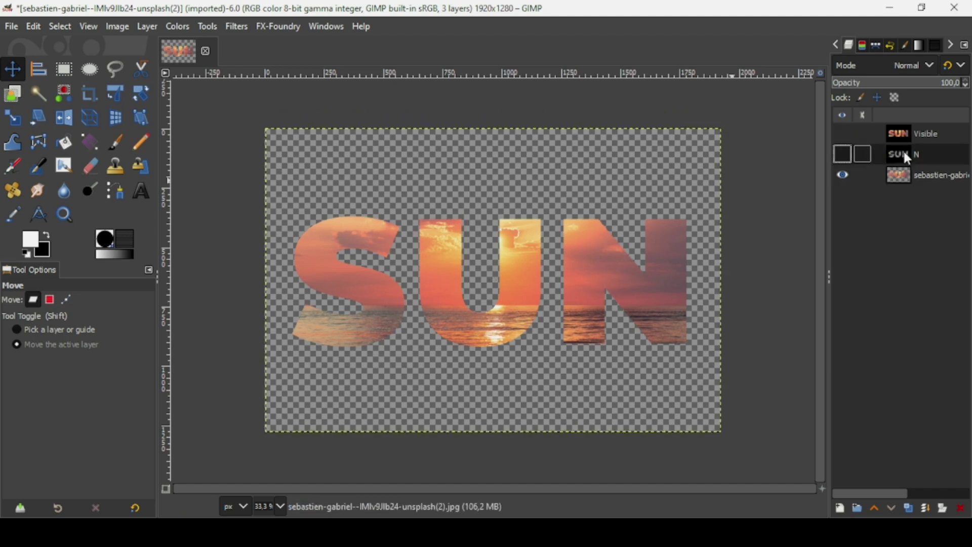
{"action": "left_click", "coordinate": [843, 150]}
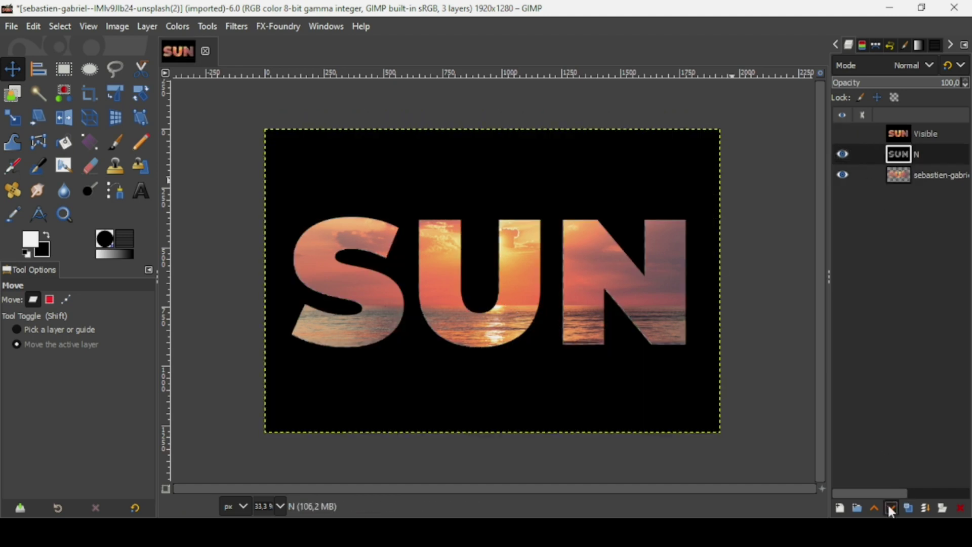
{"action": "left_click", "coordinate": [892, 508]}
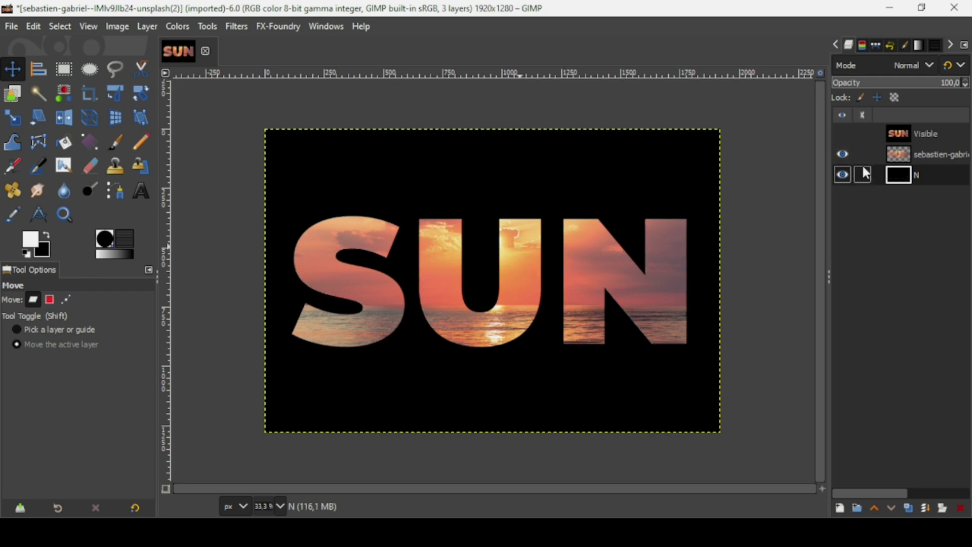
{"action": "left_click", "coordinate": [842, 154]}
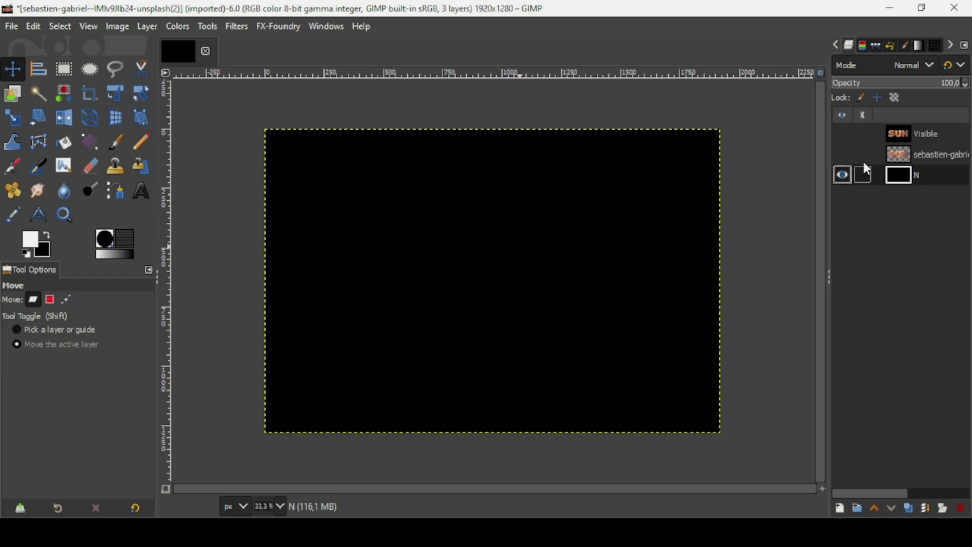
{"action": "left_click", "coordinate": [843, 153]}
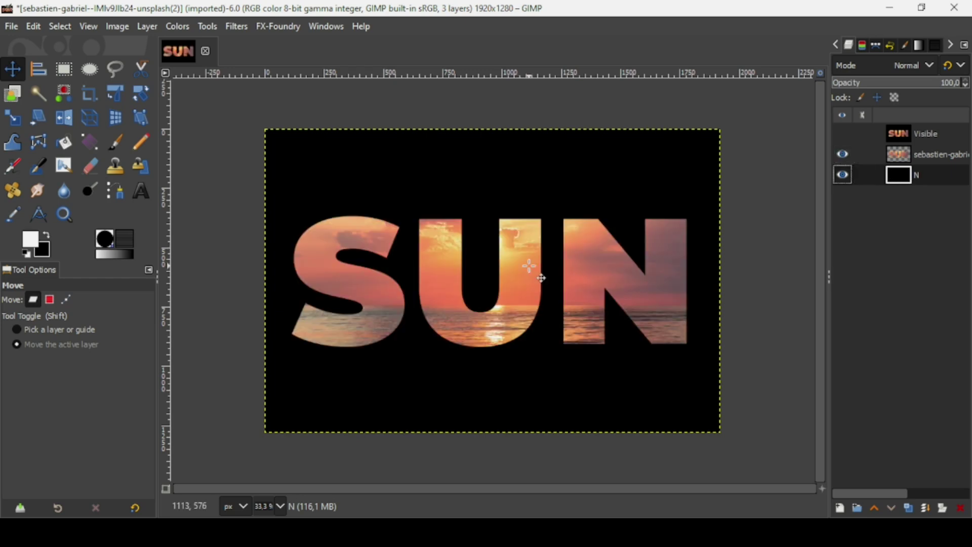